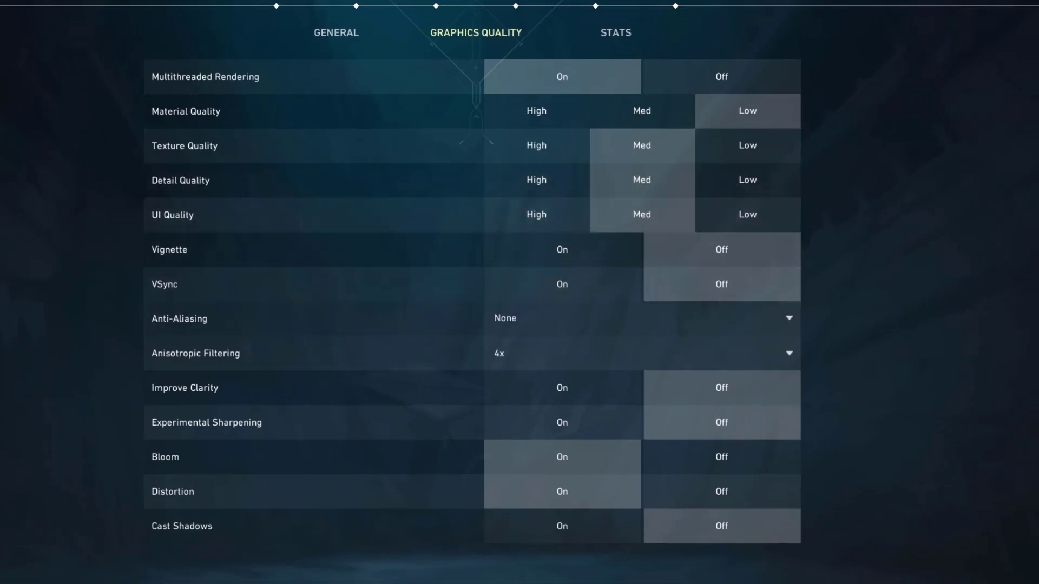
Set Anti-Aliasing to MSAA 4x and turn off Bloom and Distortion in the graphics quality settings
click(596, 318)
click(595, 364)
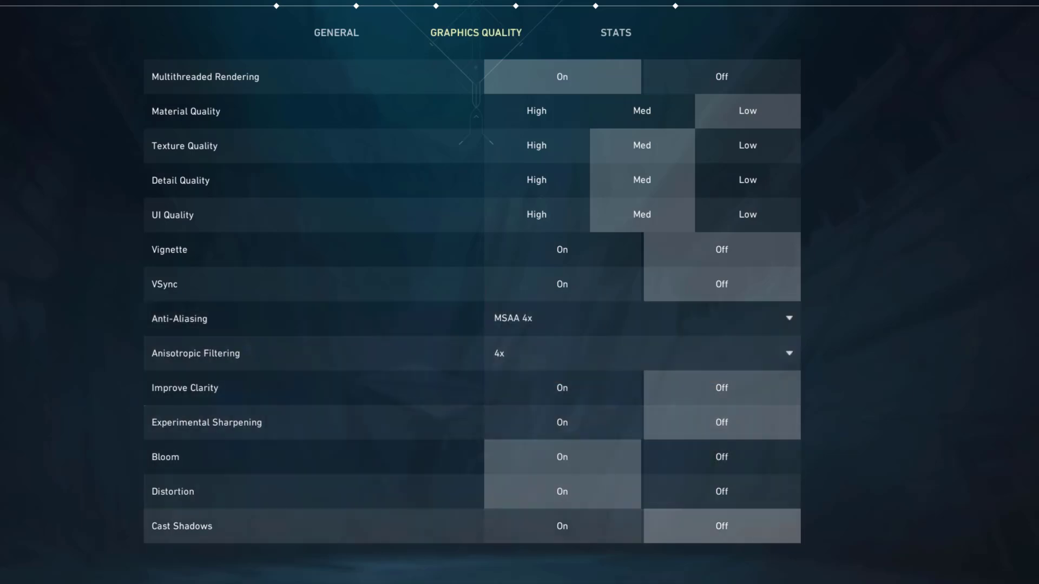
click(722, 457)
click(722, 491)
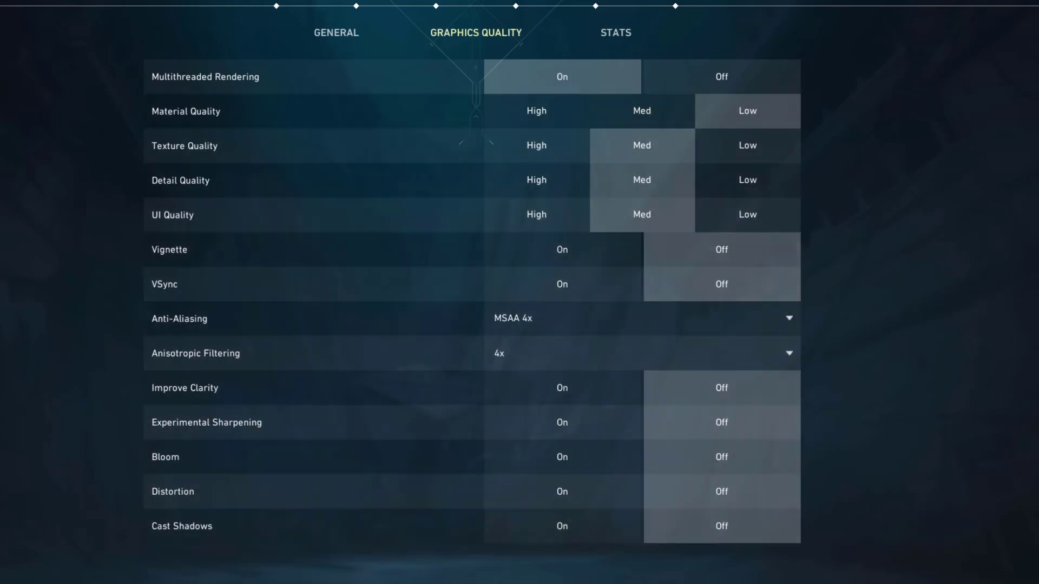
In the general video settings, turn off Limit FPS on Battery and choose an NVIDIA Reflex Low Latency option
click(336, 32)
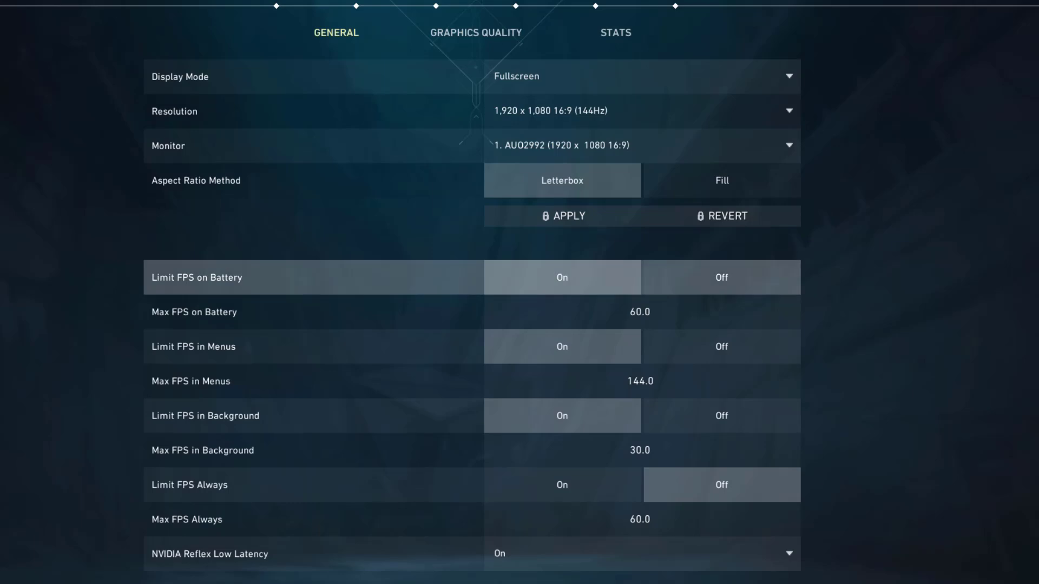
click(722, 277)
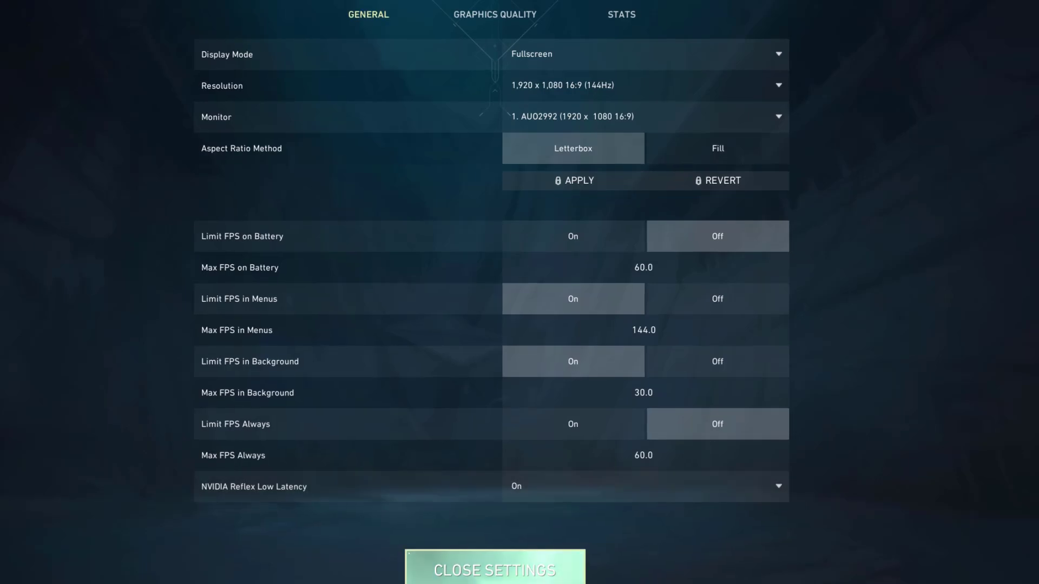
click(644, 486)
click(541, 529)
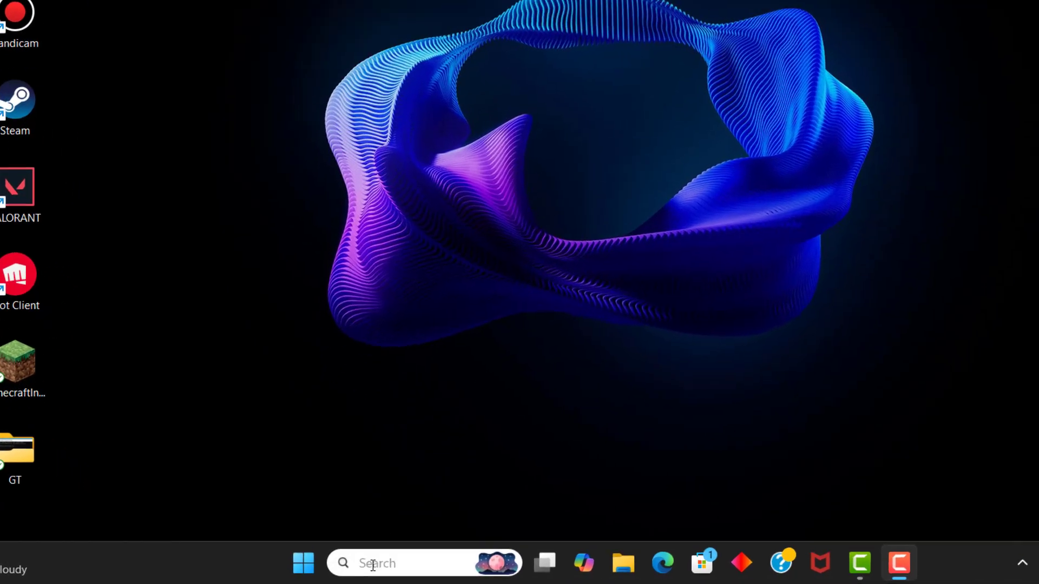
Search Windows for "graphics settings" and open the Graphics settings page
click(347, 568)
text(gra)
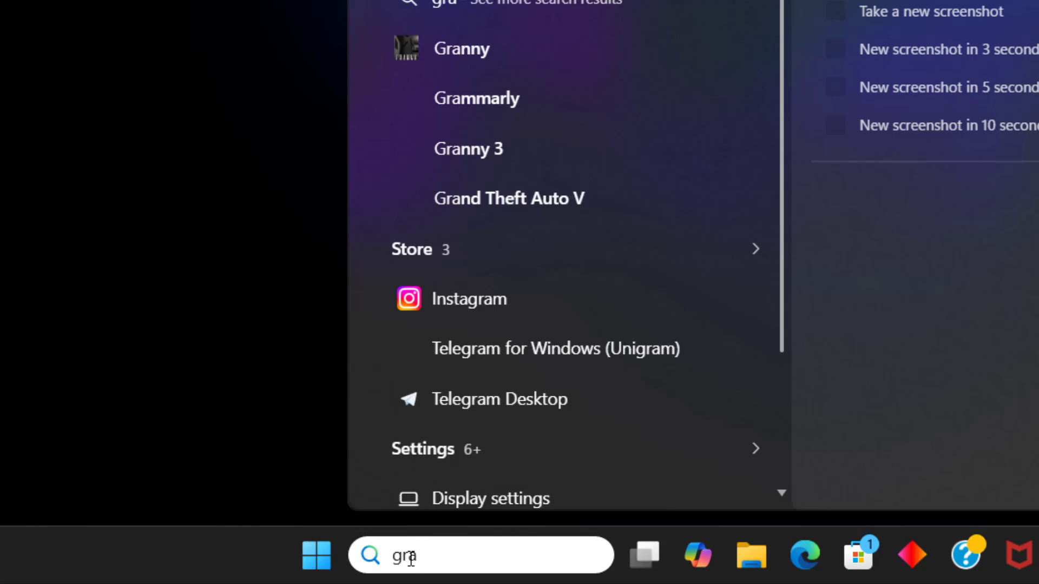
text(phics settings)
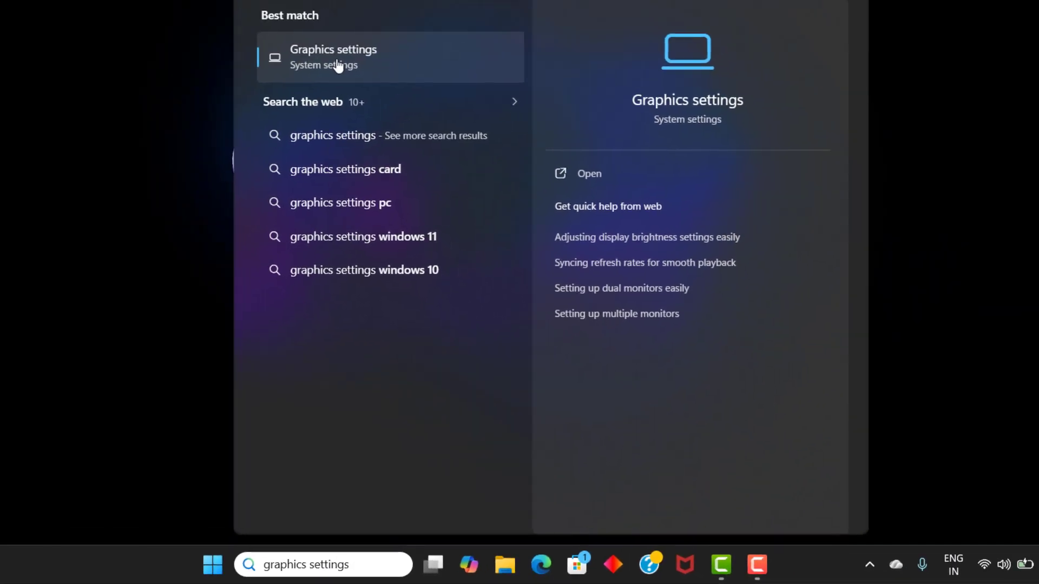
click(336, 66)
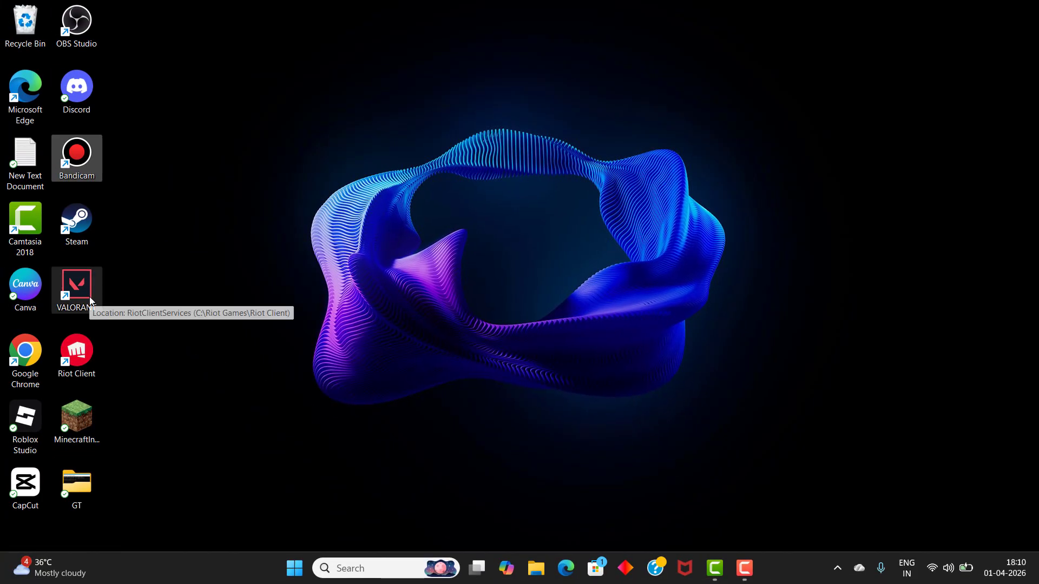
Open the VALORANT desktop shortcut's file location and browse to Riot Games\VALORANT\live\ShooterGame\Binaries\Win64 in File Explorer
right_click(89, 297)
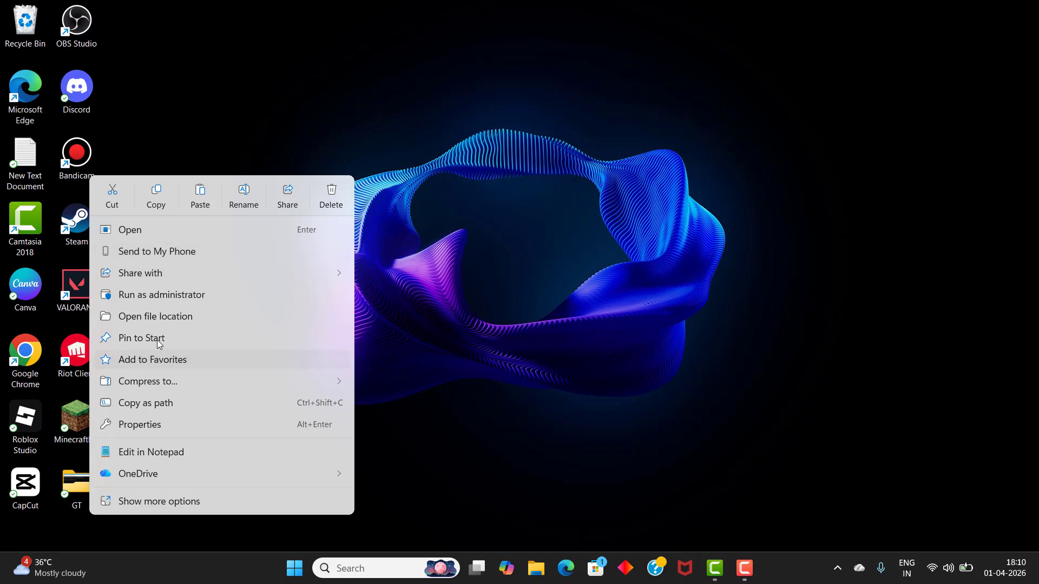
click(149, 318)
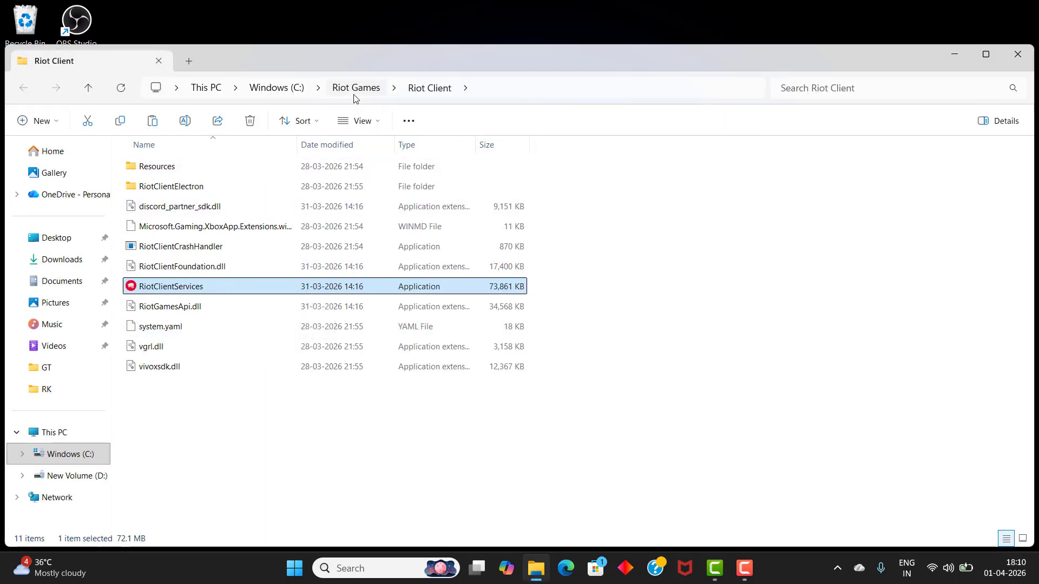
click(356, 93)
double_click(169, 186)
double_click(170, 168)
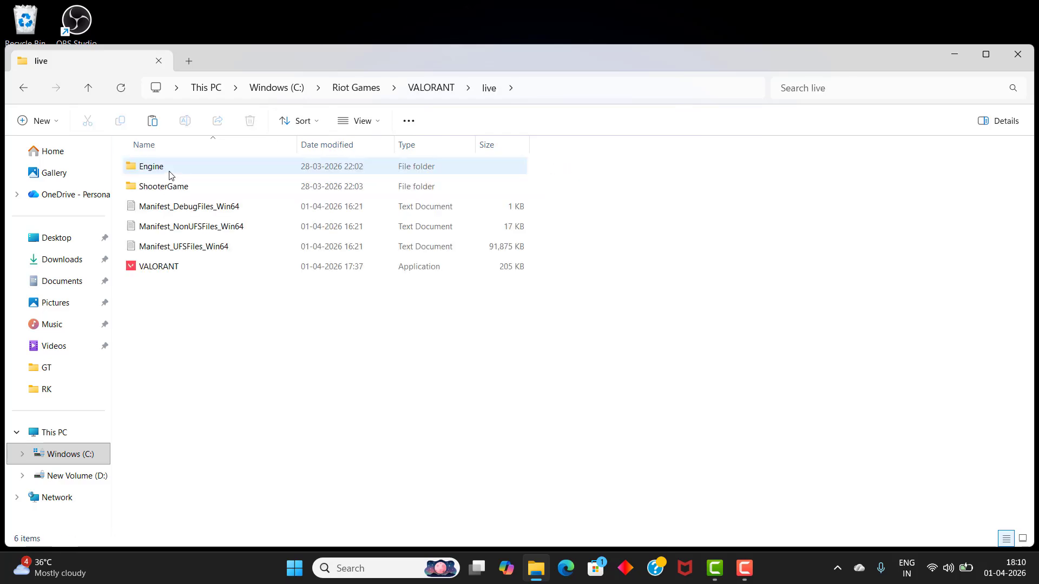
double_click(171, 187)
double_click(185, 171)
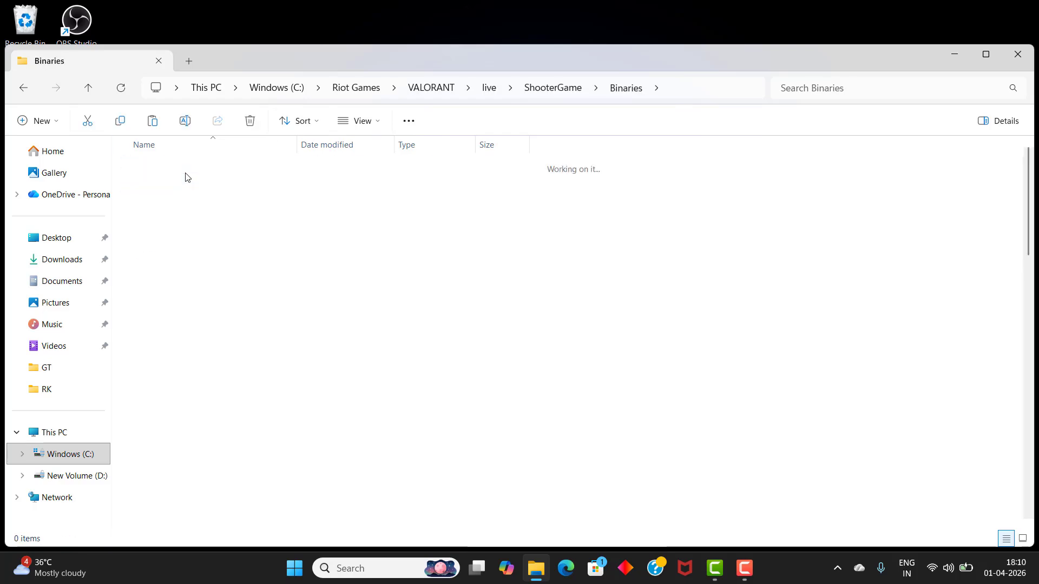
double_click(185, 173)
Disable fullscreen optimizations in the compatibility properties of VALORANT-Win64-Shipping, apply the change and close the properties and folder
scroll(239, 398, down, 10)
click(200, 422)
right_click(199, 423)
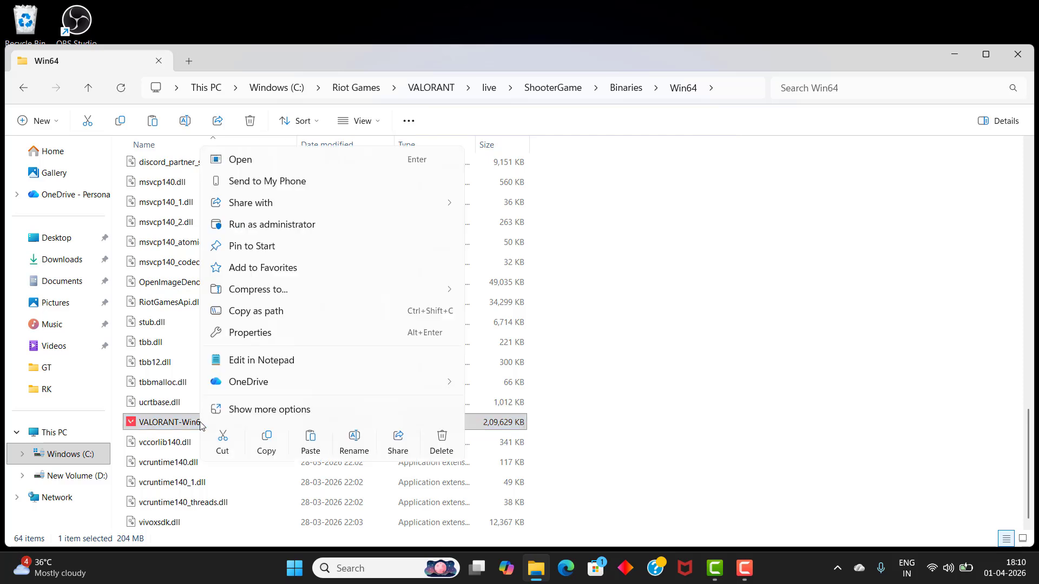
click(276, 332)
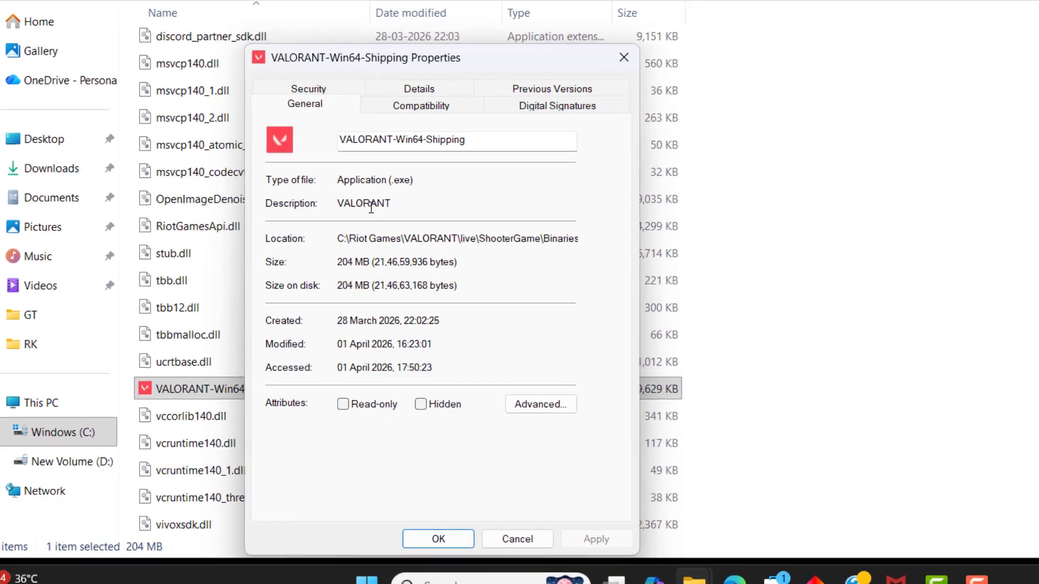
click(427, 92)
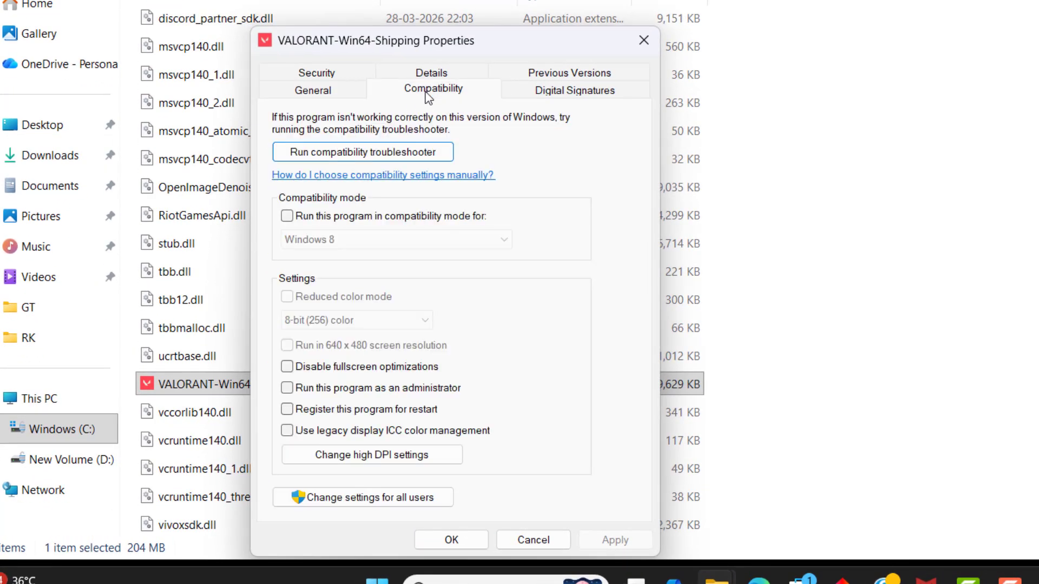
click(287, 368)
click(606, 542)
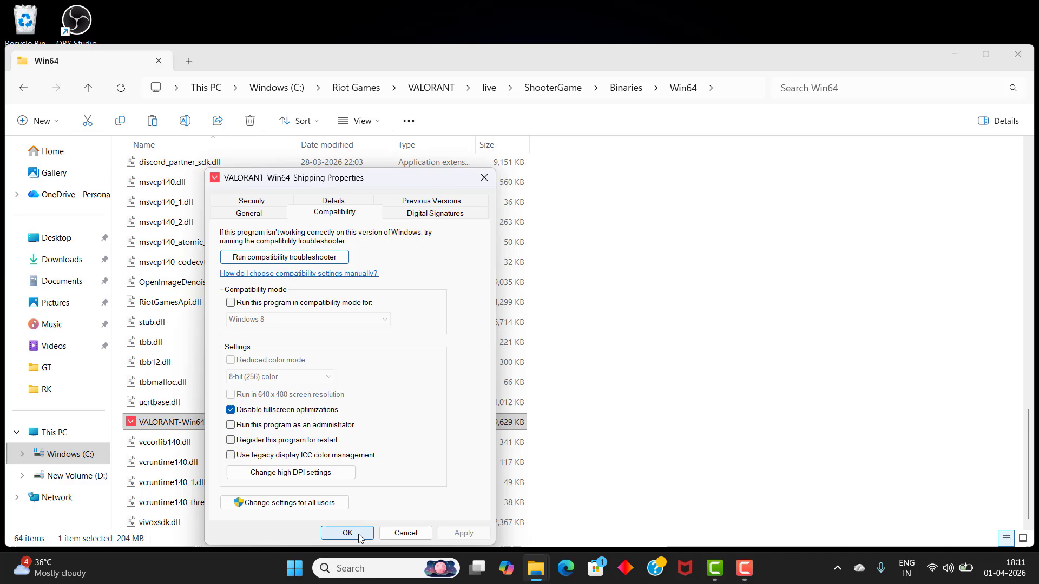
click(348, 534)
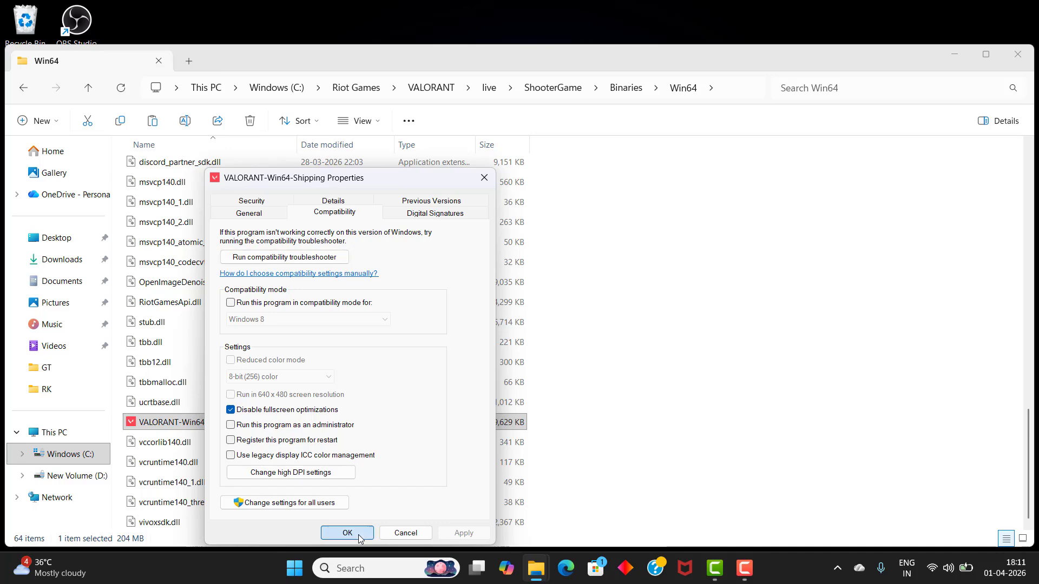
click(1010, 65)
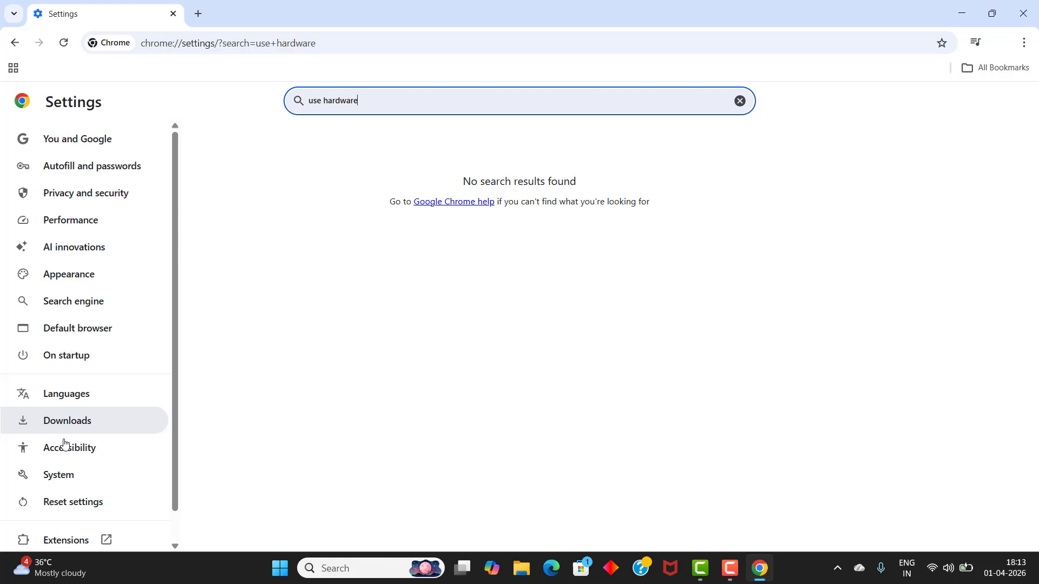
Check the System settings in Google Chrome, including graphics acceleration, and close the browser
click(61, 476)
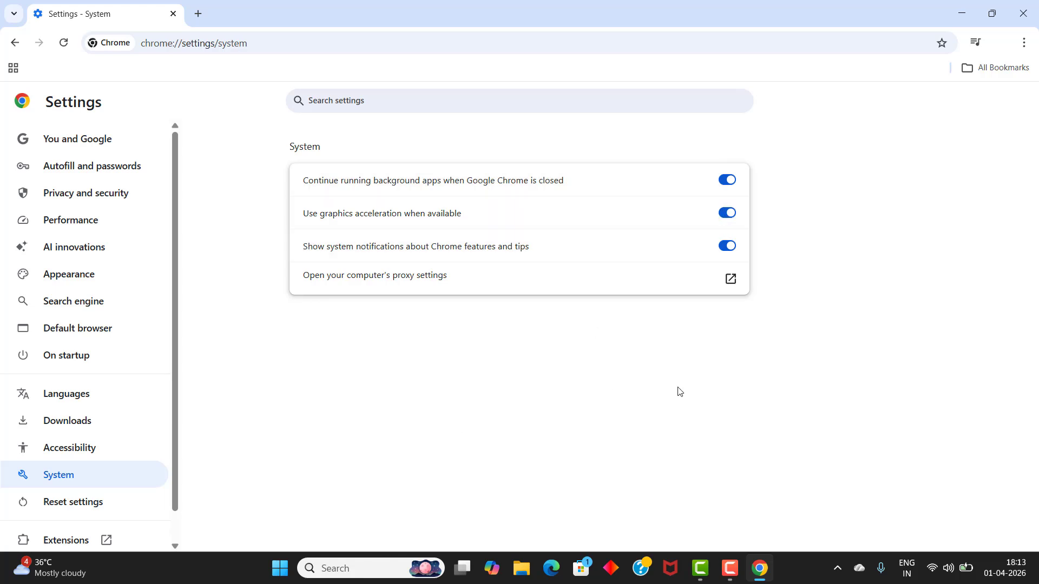
click(1023, 14)
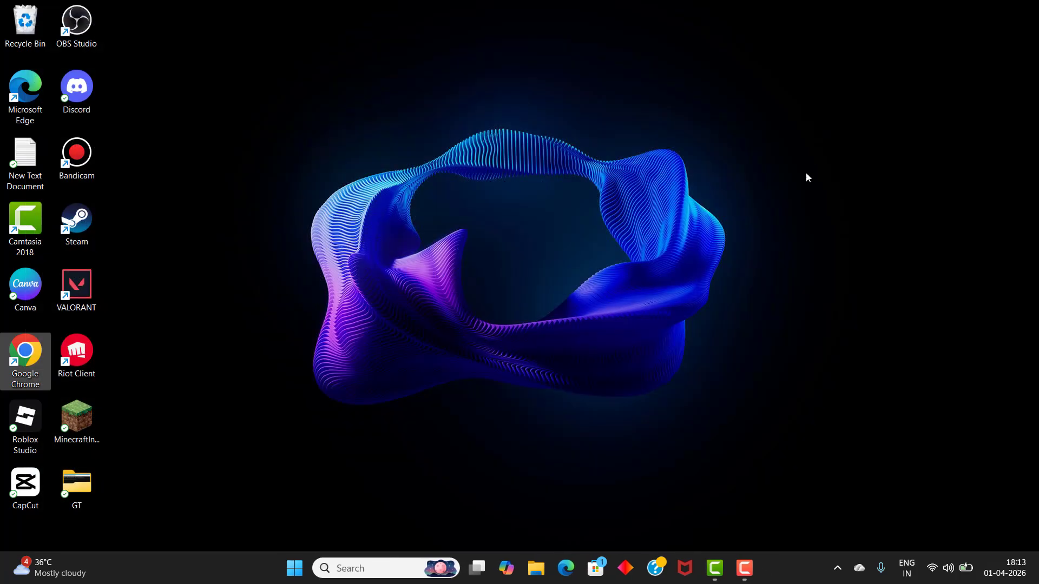
Open Task Manager, select the Google Chrome process, look through the running processes and close Task Manager
right_click(213, 563)
click(261, 516)
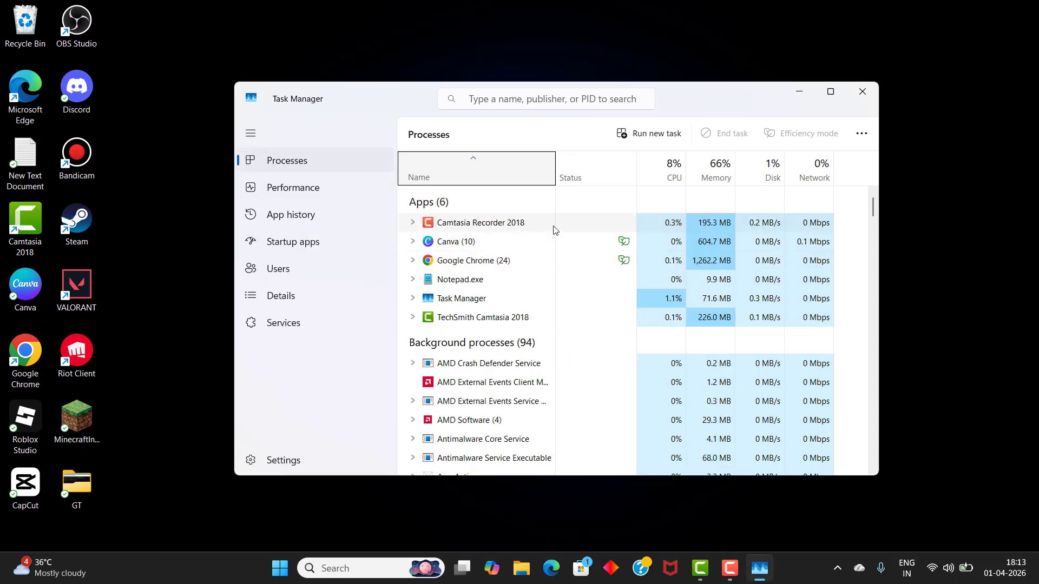
click(475, 260)
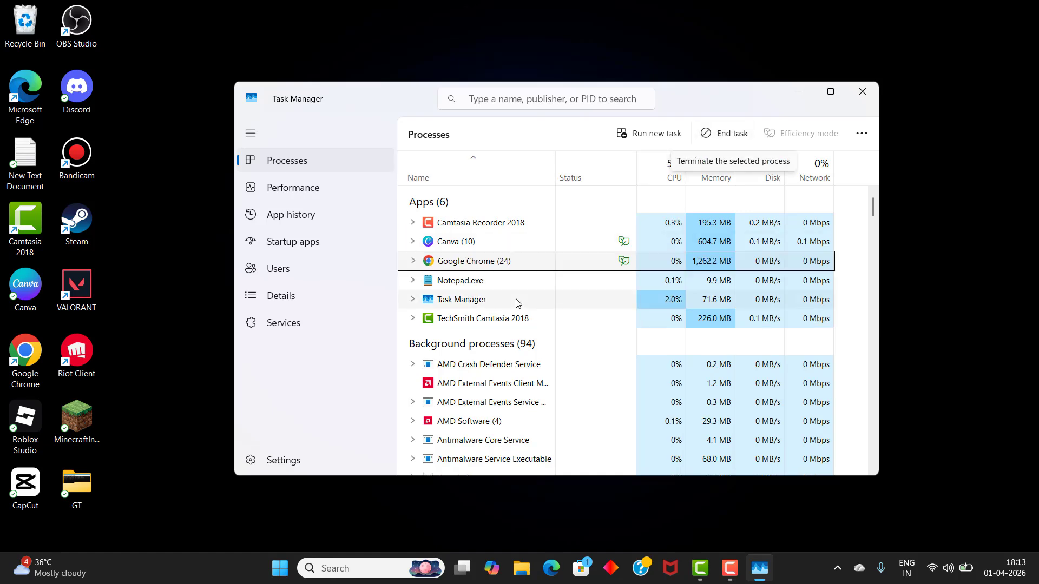
scroll(513, 300, down, 1)
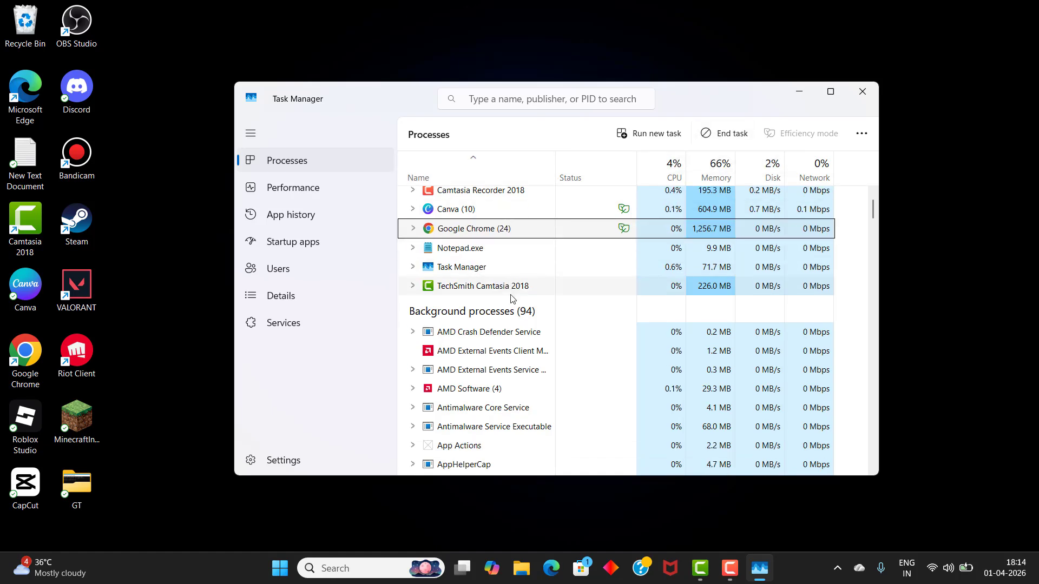
scroll(513, 301, up, 1)
click(863, 91)
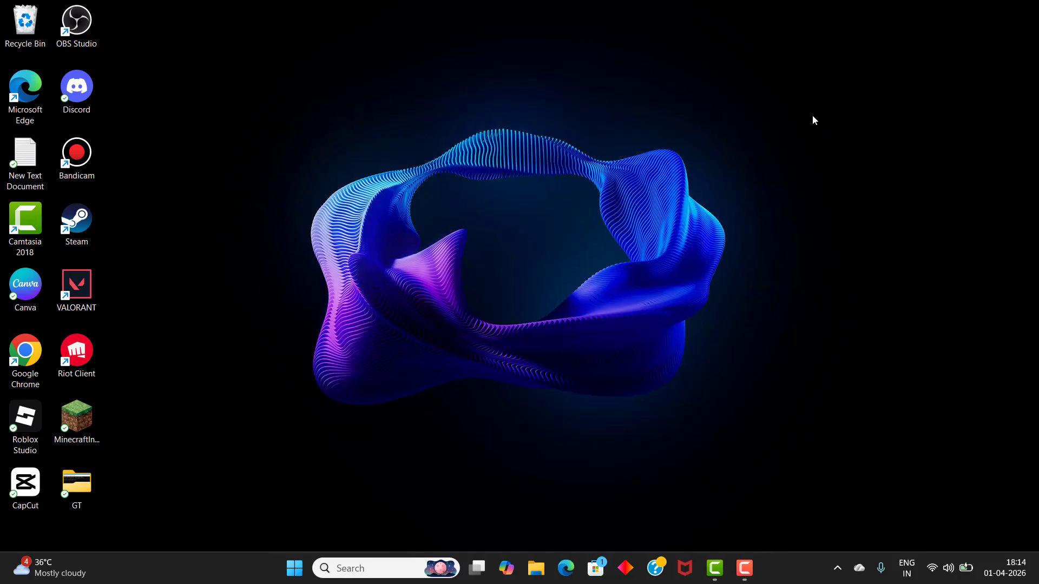
Search Windows for "nvidia", open GeForce Experience and start the upgrade to the NVIDIA App
click(350, 568)
text(nvidia)
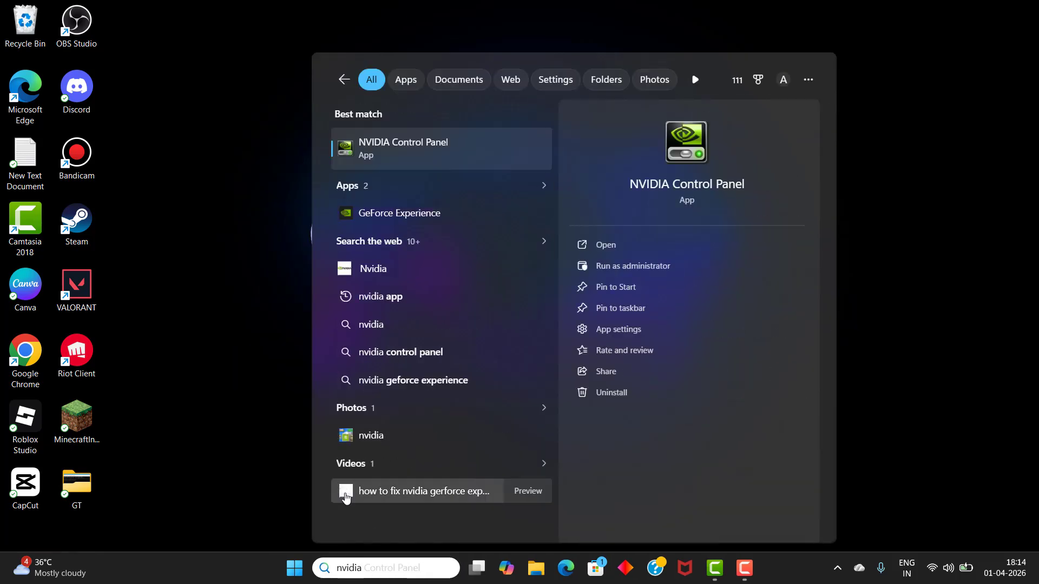
click(422, 219)
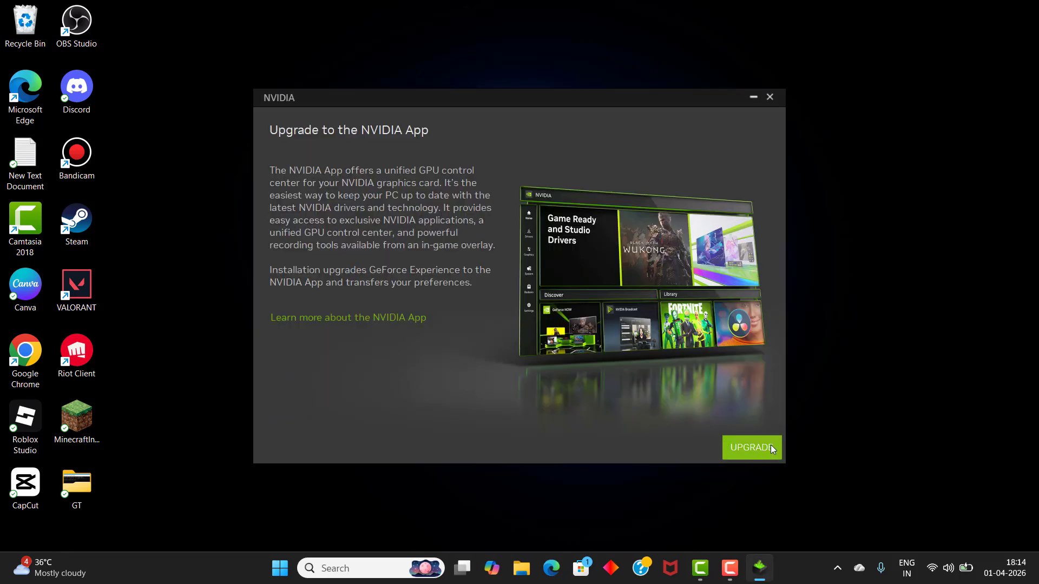
click(751, 448)
Open NVIDIA Control Panel, view Adjust Image Settings with Preview and go to the Manage 3D Settings page
click(337, 569)
text(nvidi)
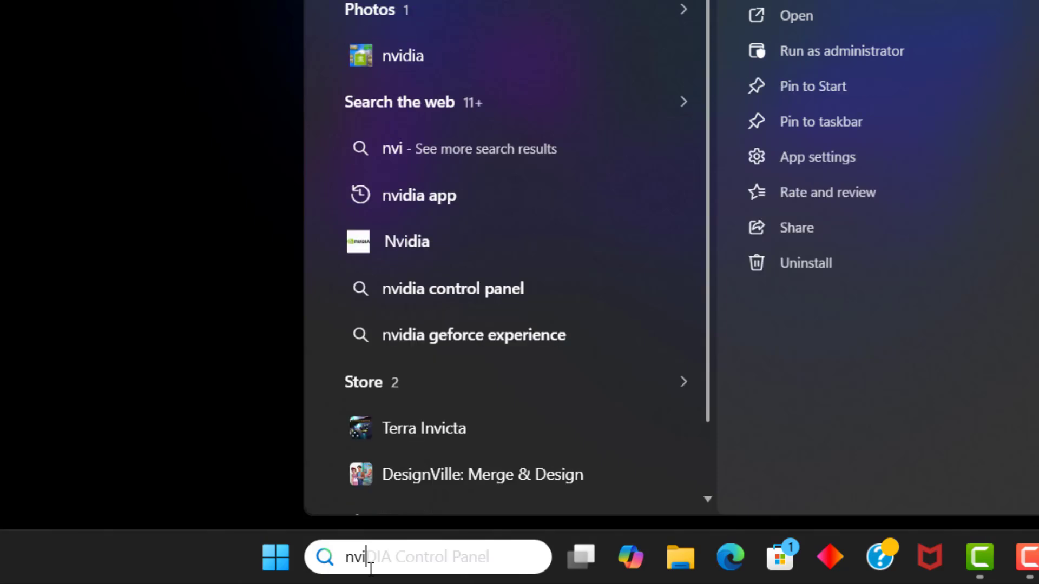
text(a control)
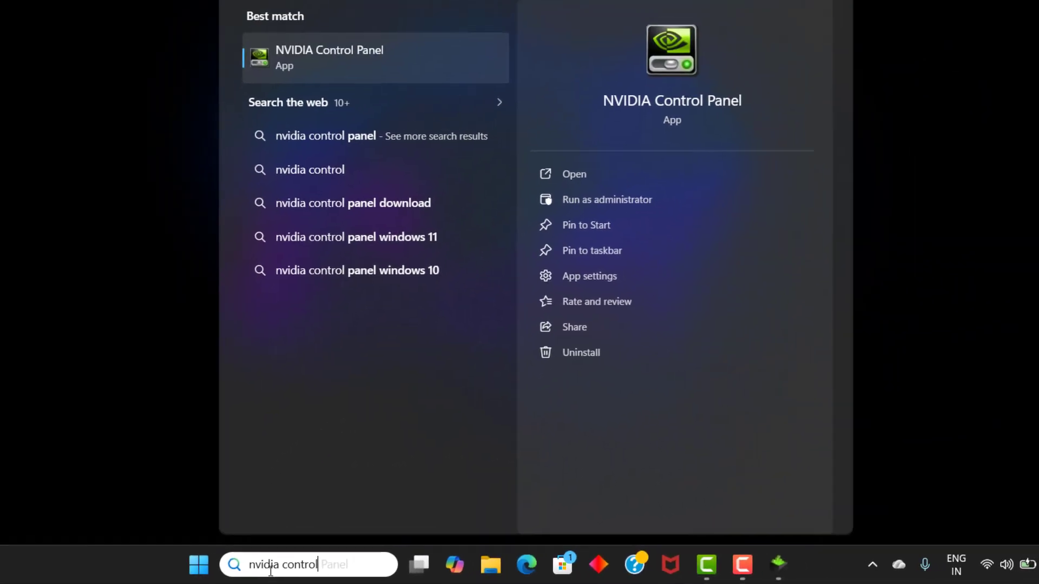
click(355, 77)
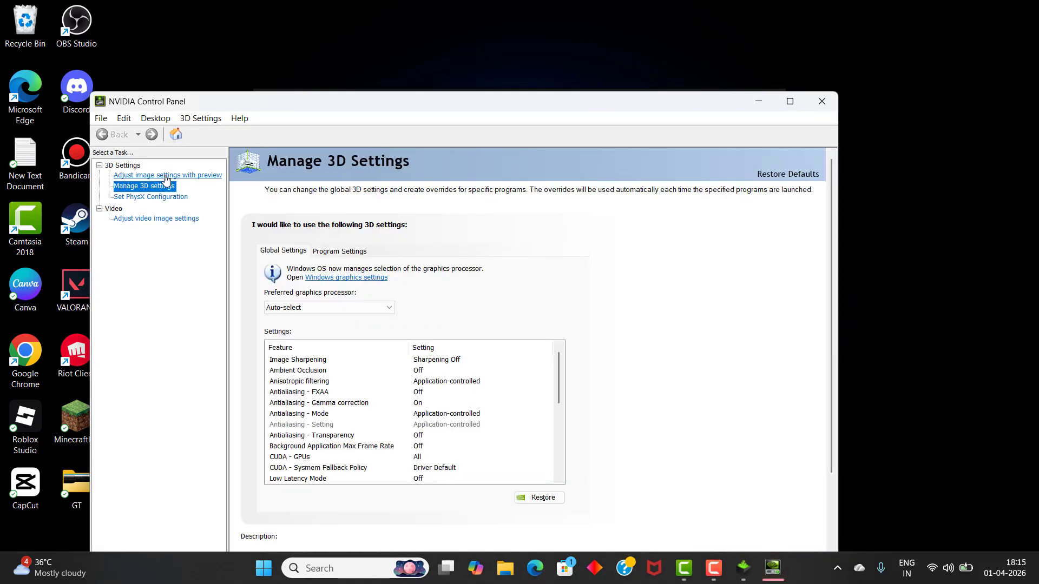
click(168, 176)
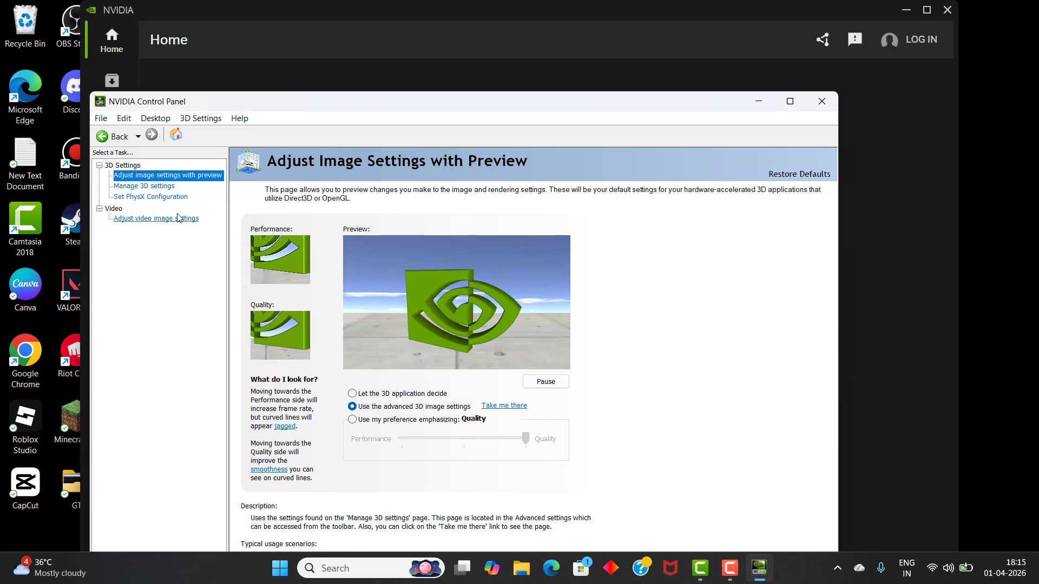
click(162, 191)
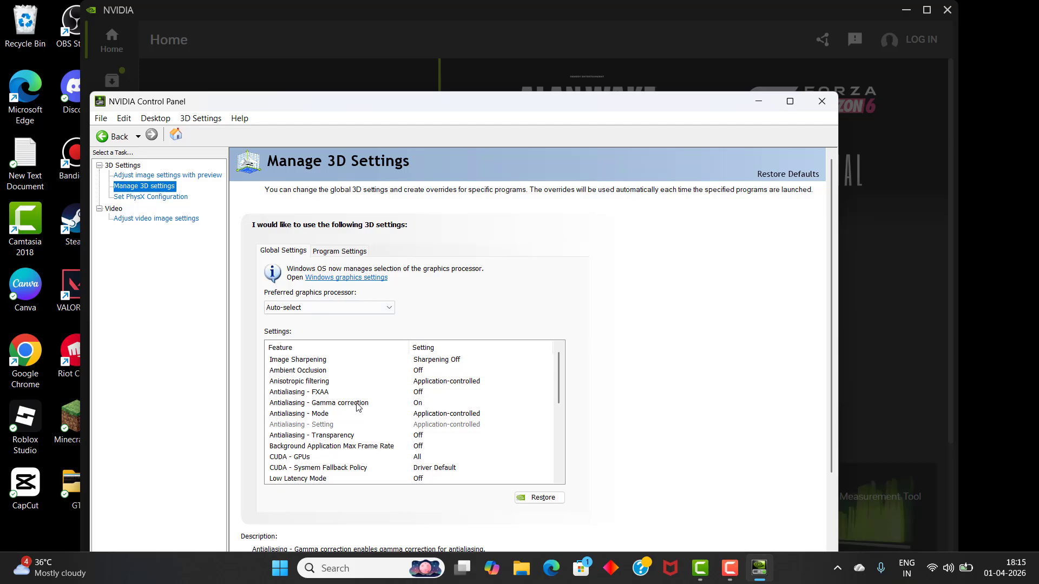
Set Low Latency Mode to Ultra in the global 3D settings
scroll(354, 424, down, 1)
click(300, 448)
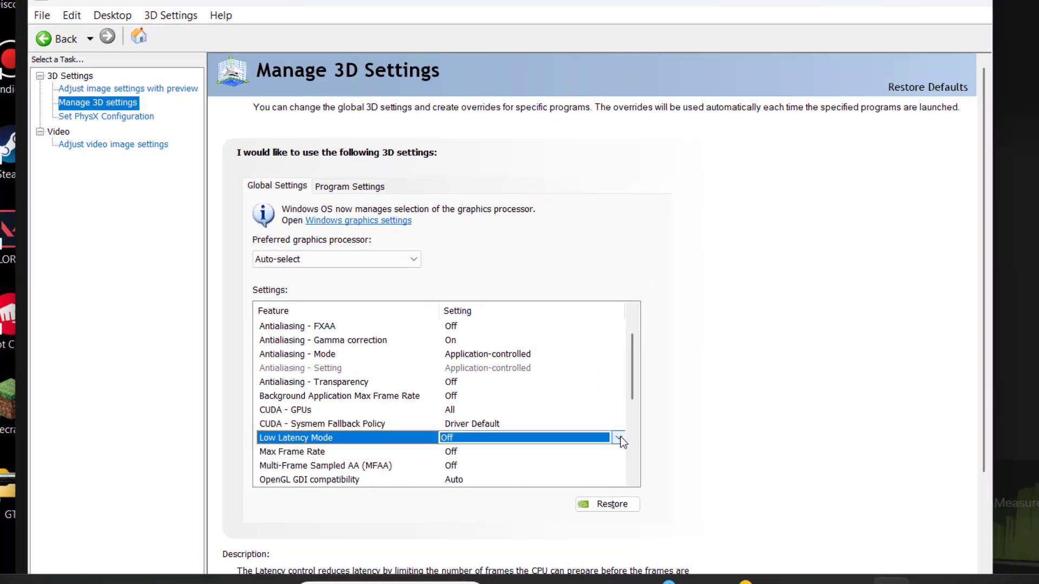
click(548, 446)
click(476, 466)
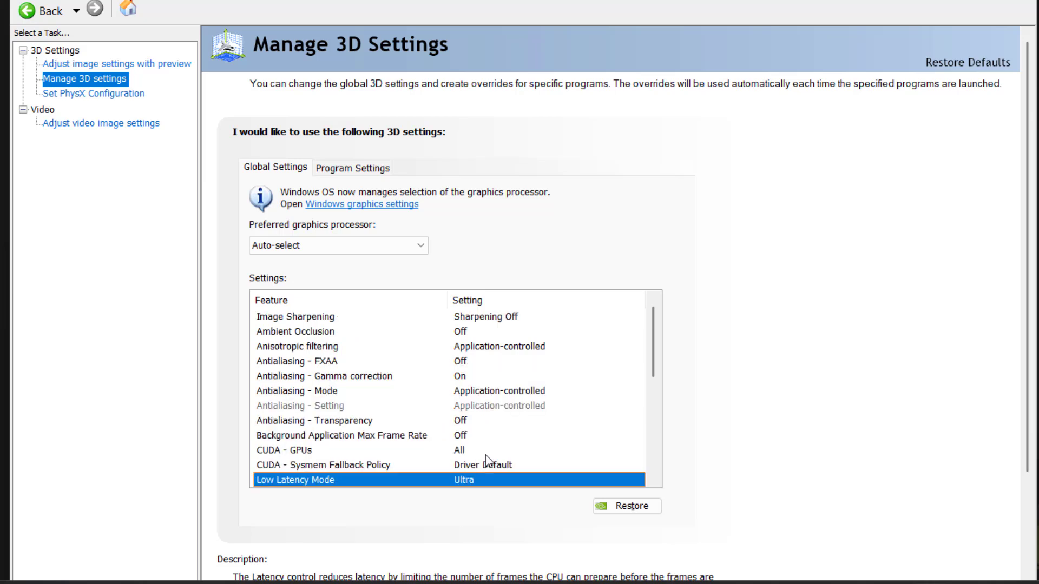
Set Low Latency Mode back to Off in the global 3D settings
click(640, 480)
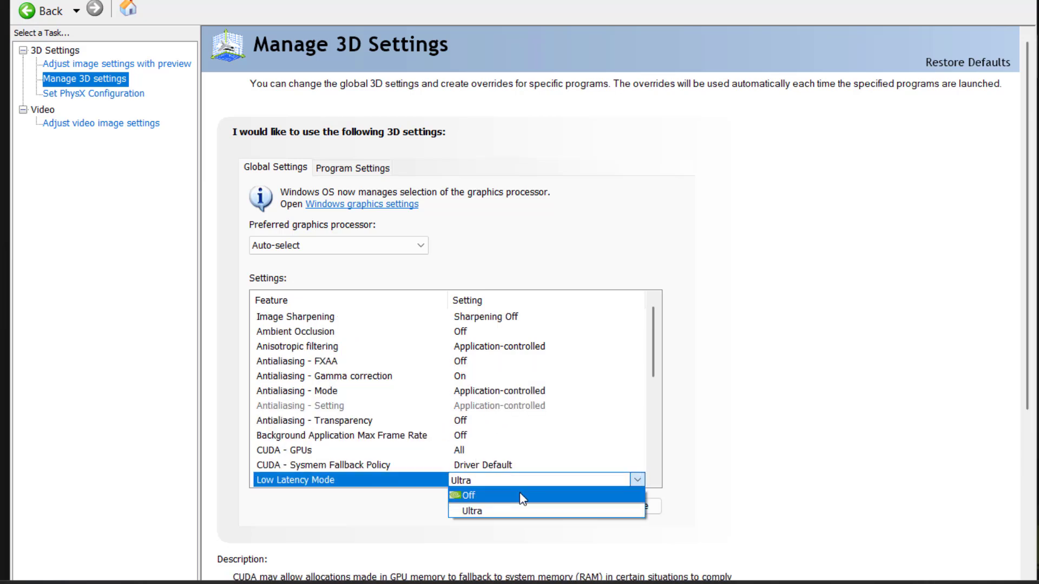
click(476, 496)
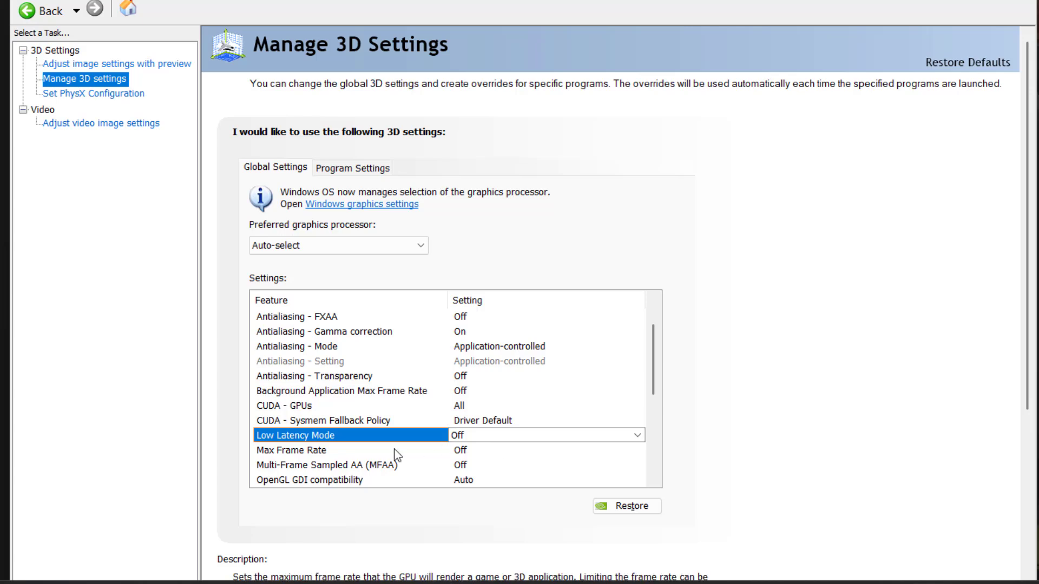
Set Power management mode to Prefer maximum performance in the global 3D settings
click(314, 452)
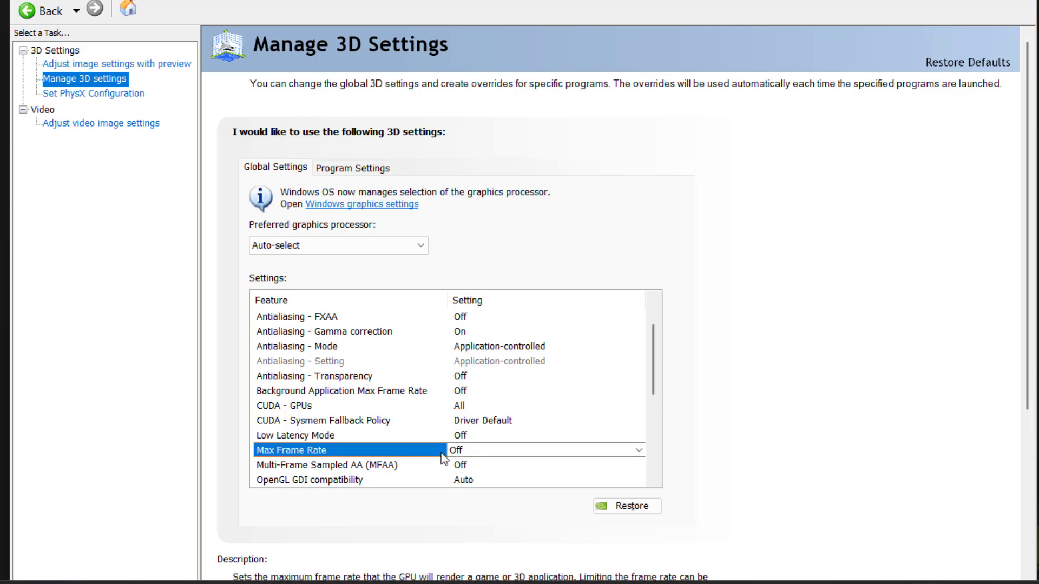
scroll(398, 459, down, 2)
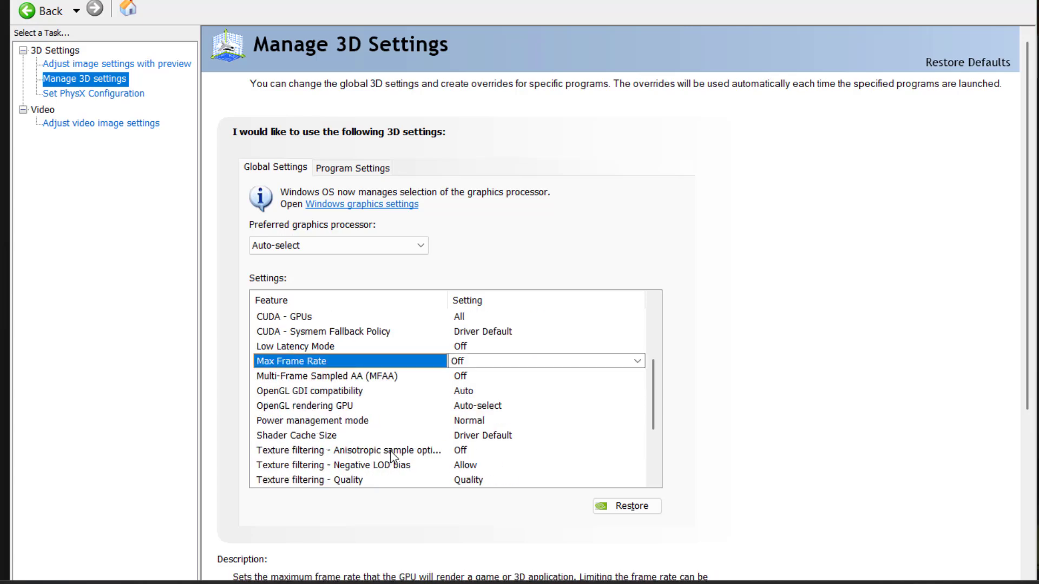
click(295, 425)
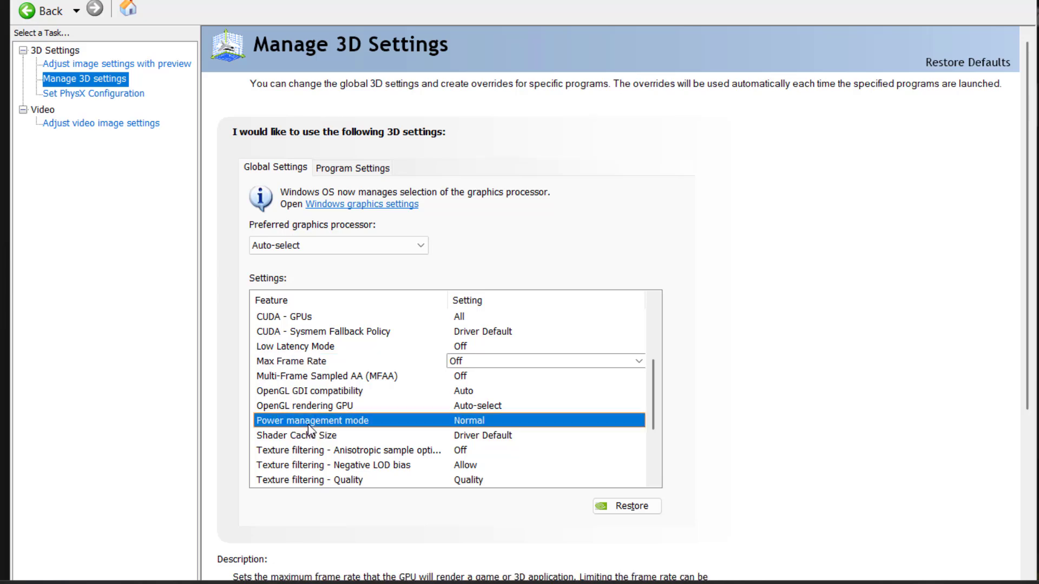
click(639, 420)
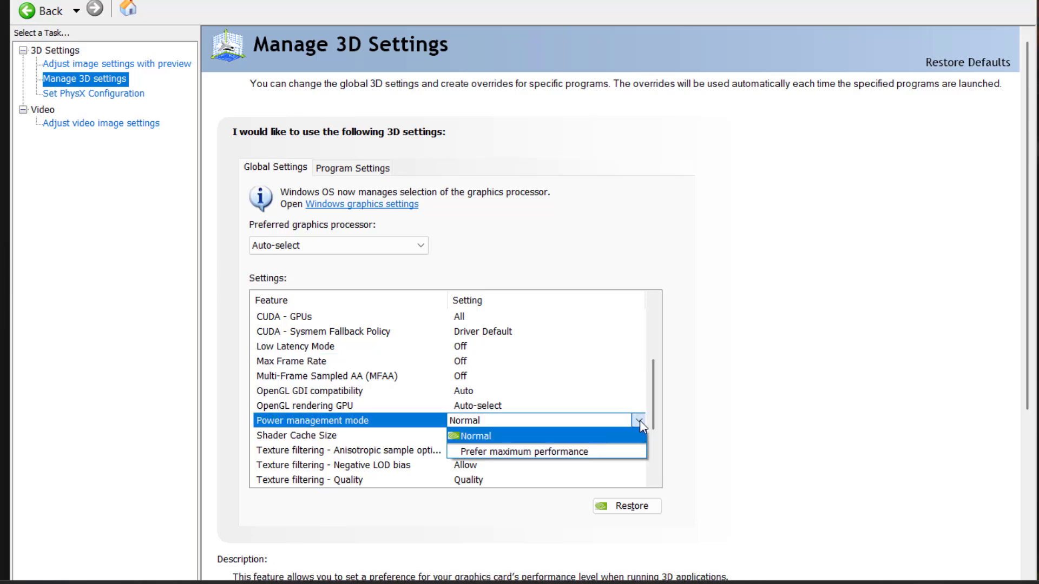
click(514, 454)
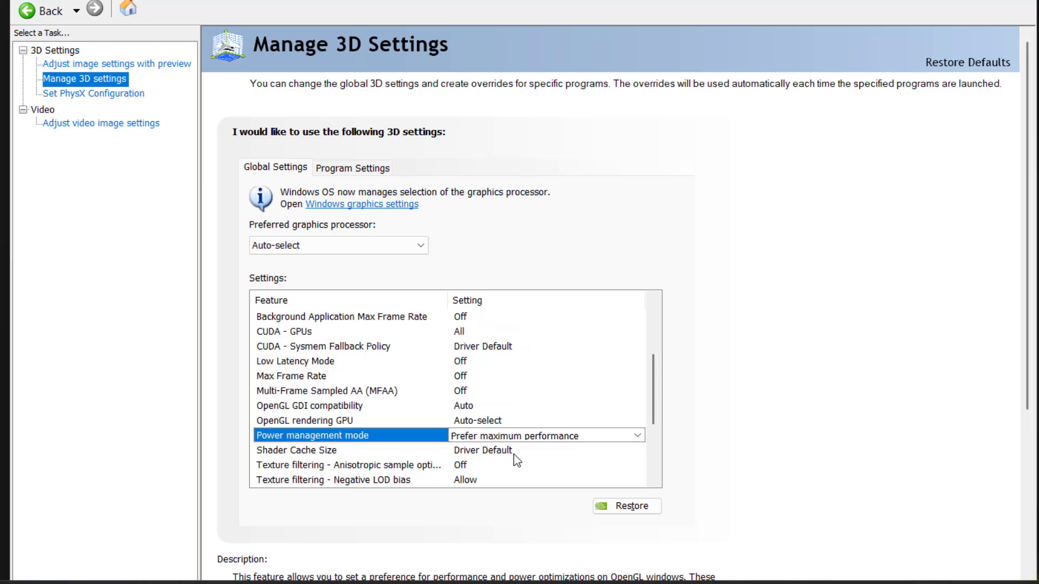
Set Texture filtering - Quality to High performance in the global 3D settings
scroll(514, 453, down, 1)
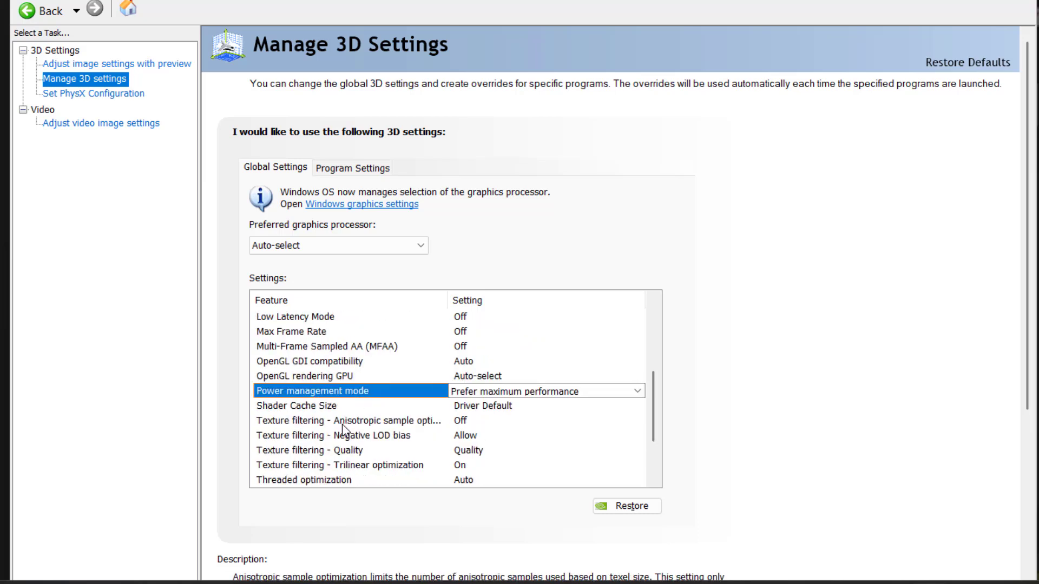
click(319, 455)
click(638, 450)
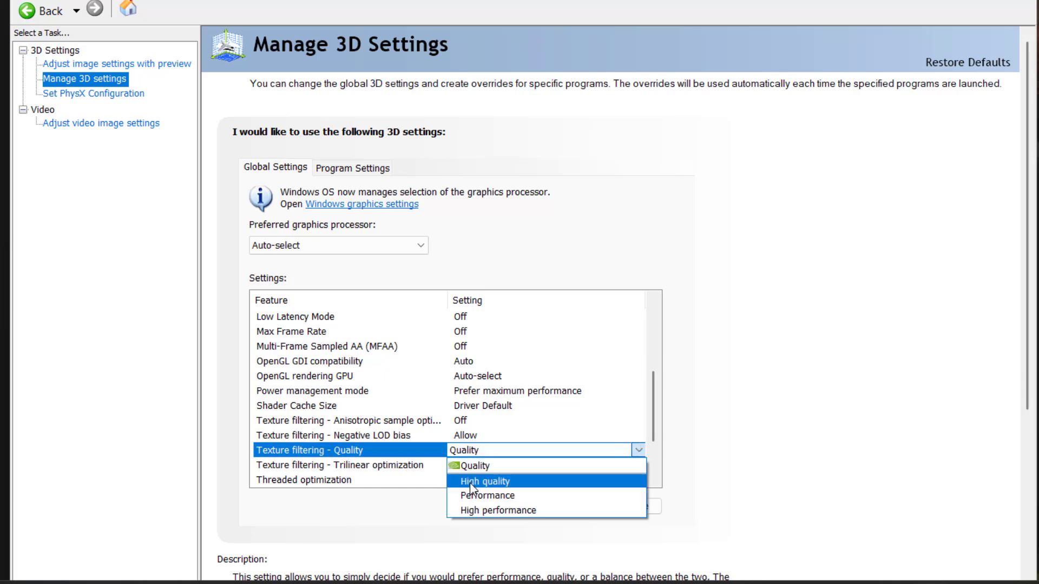
click(469, 511)
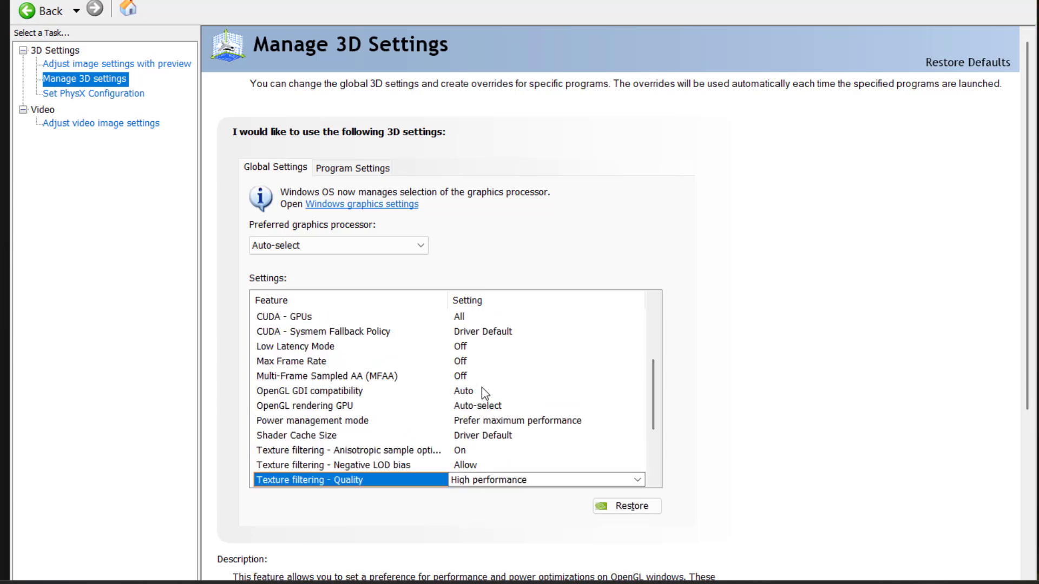
Open the available values for Threaded optimization in the global 3D settings
scroll(485, 392, down, 2)
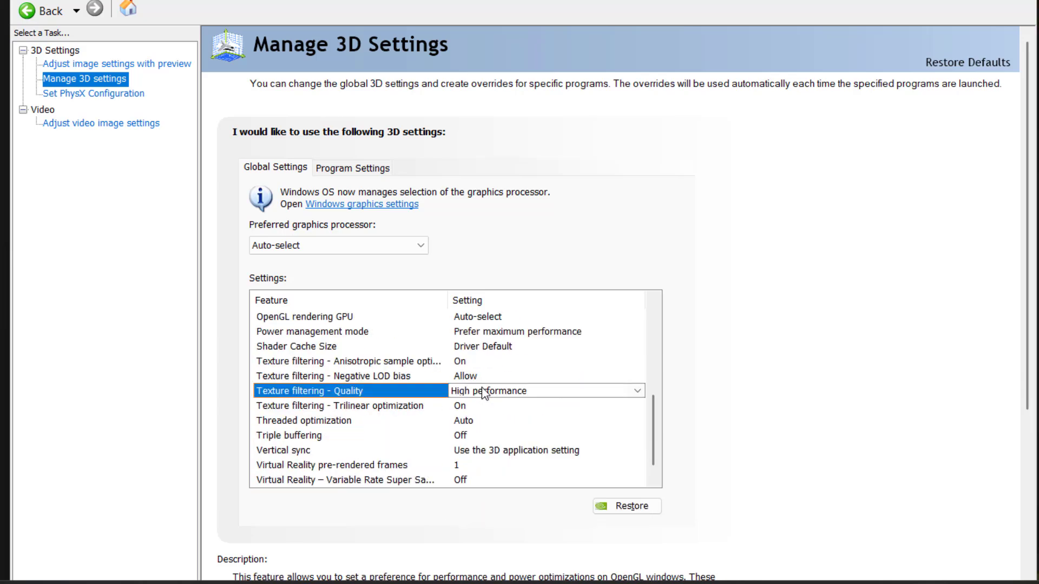
click(315, 427)
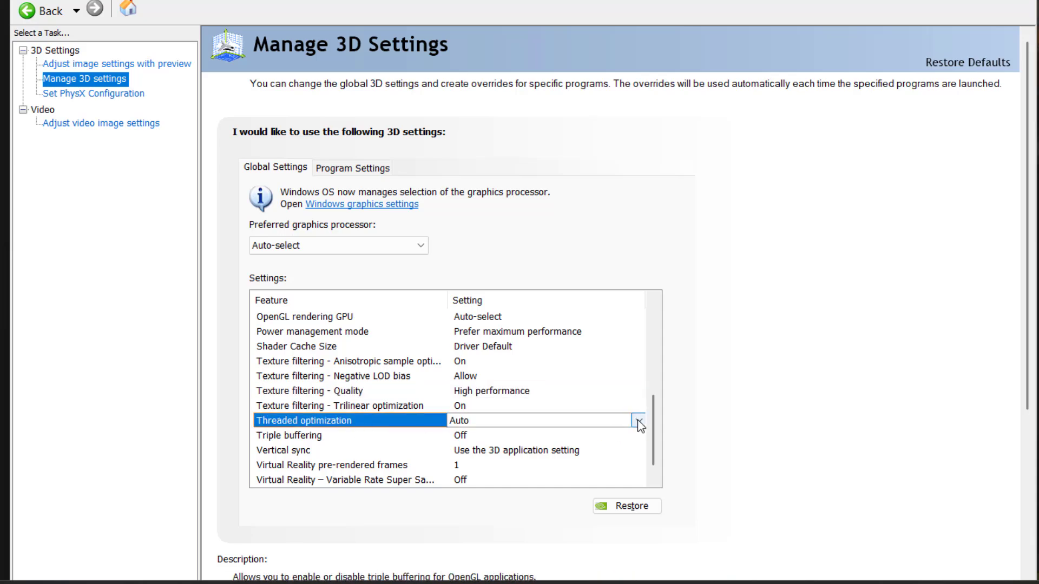
click(638, 420)
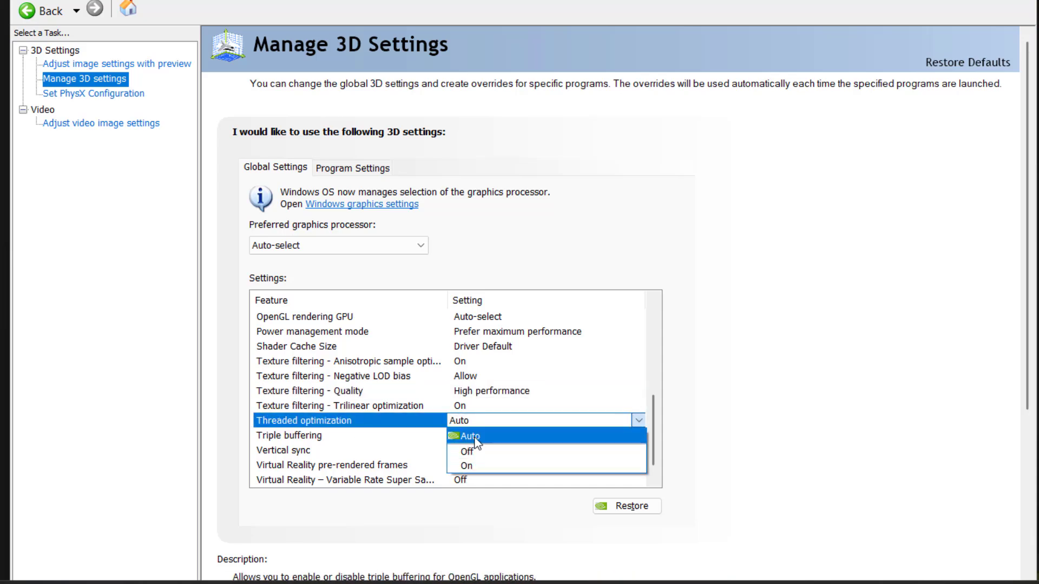